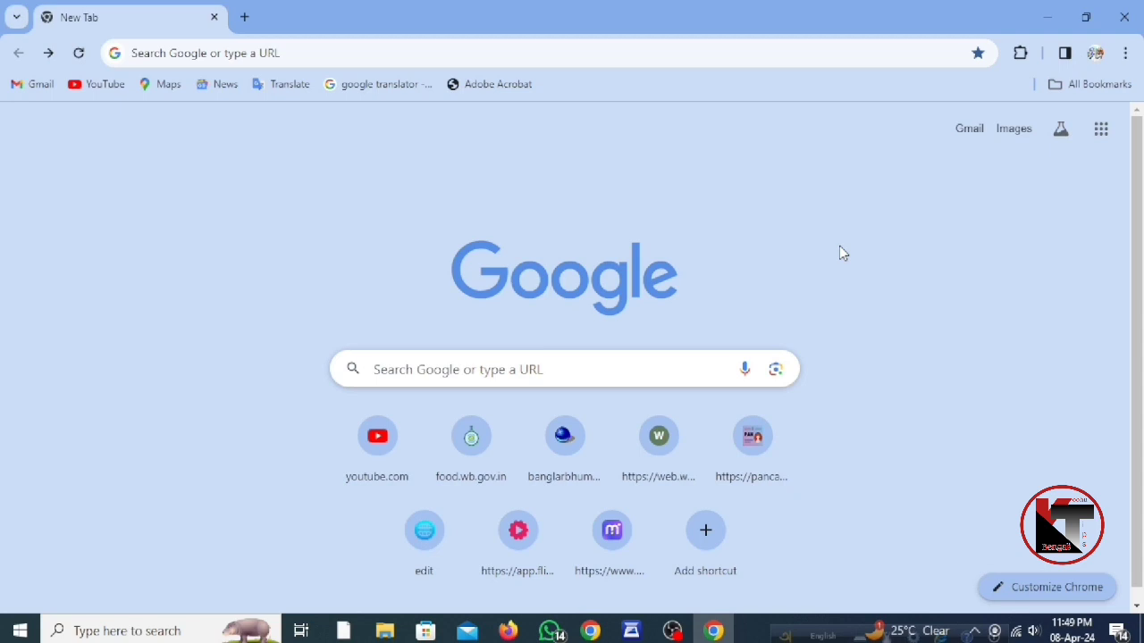
left_click(757, 467)
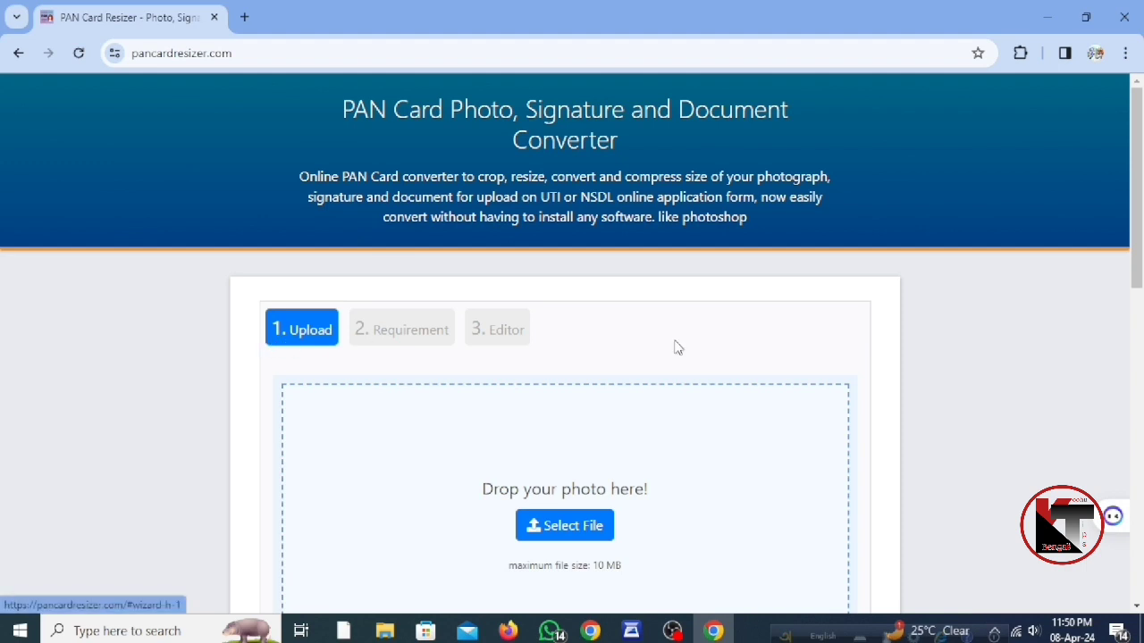
scroll(676, 345, "down", 2)
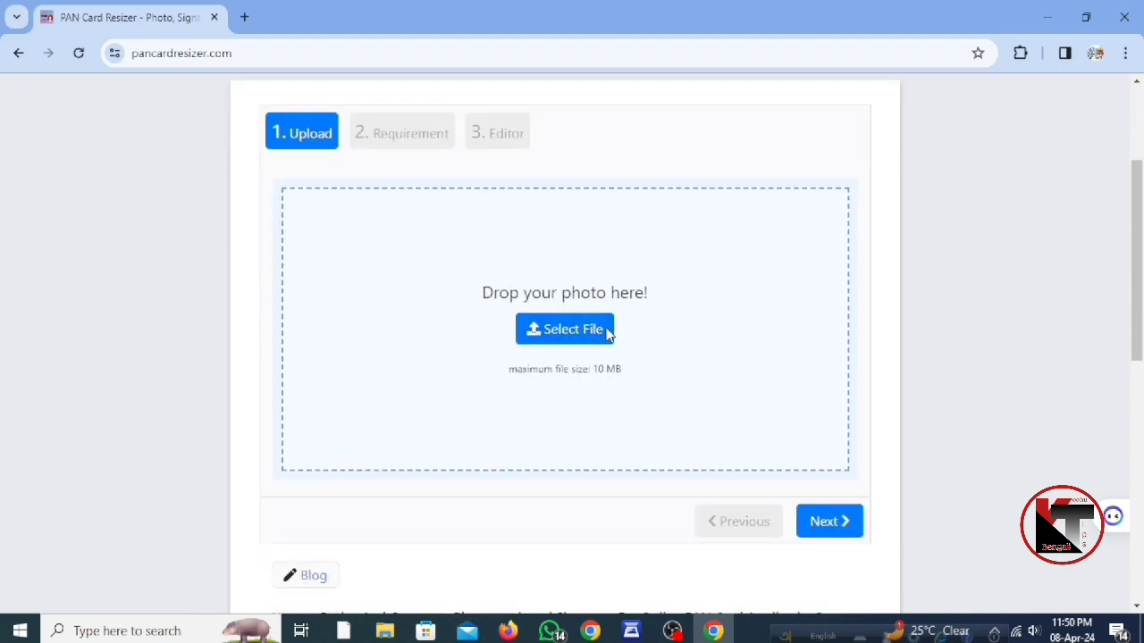
left_click(581, 328)
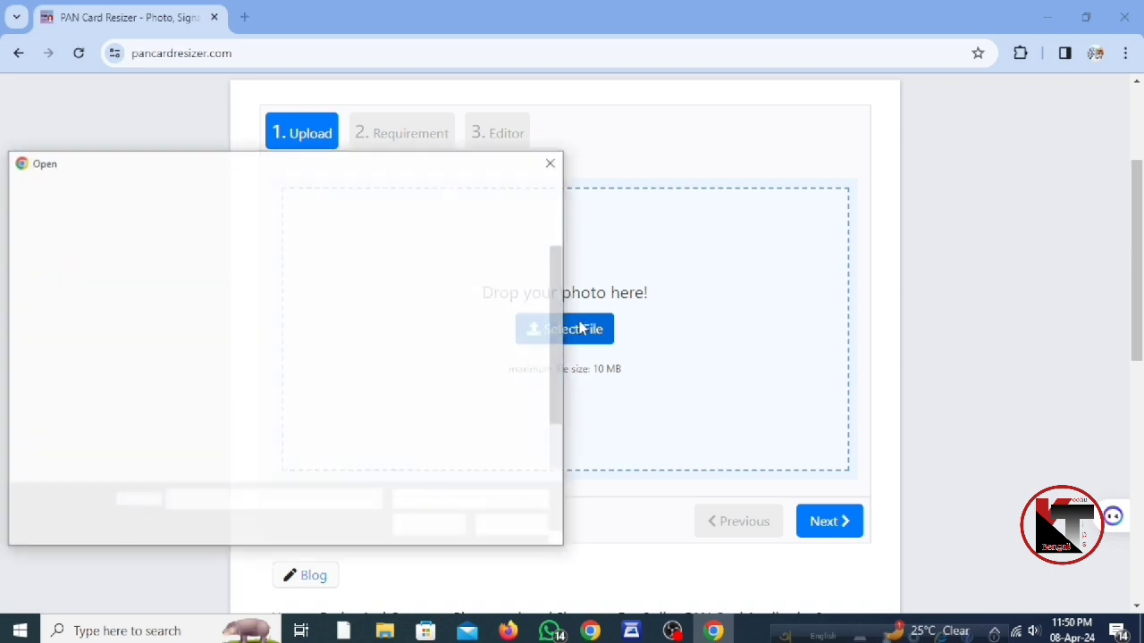
scroll(393, 295, "down", 1)
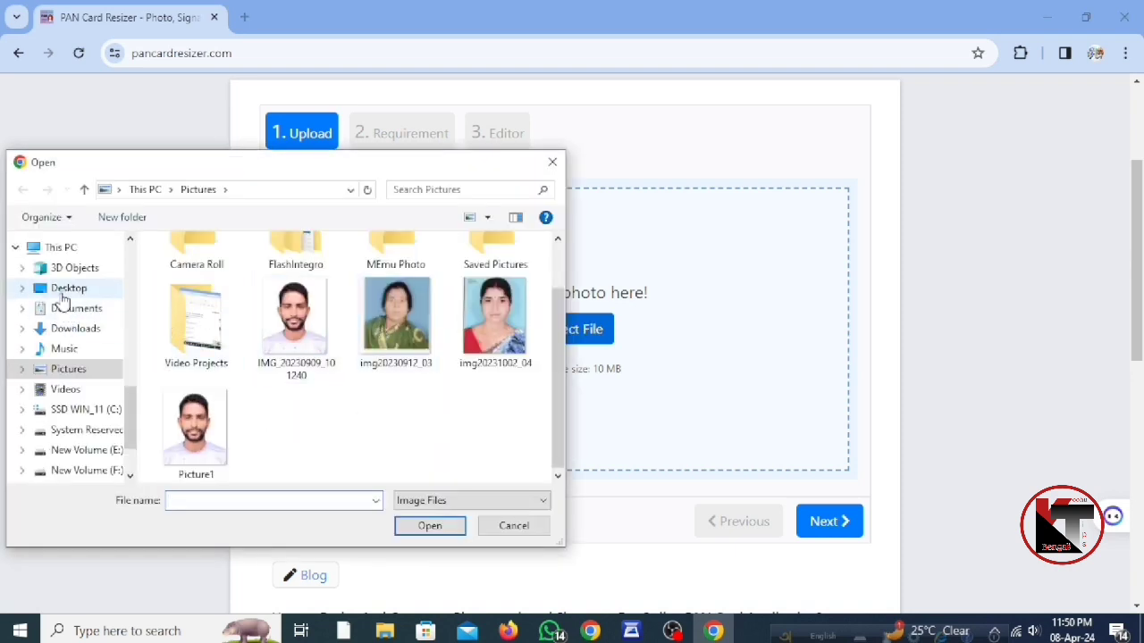
left_click(63, 292)
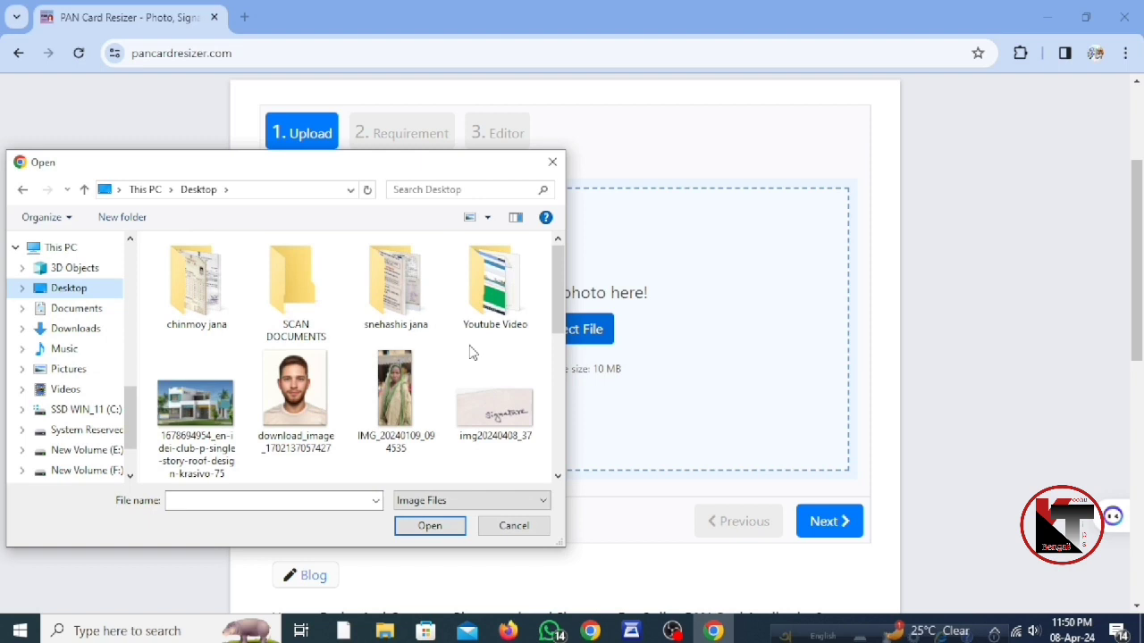
left_click(331, 407)
left_click(430, 525)
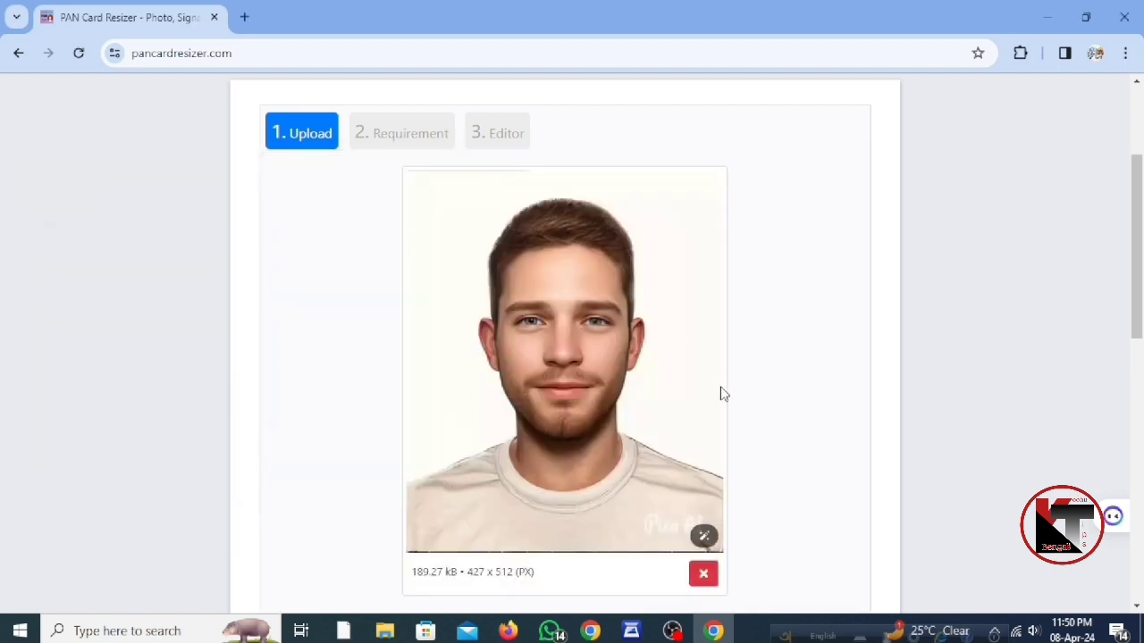
Step: Choose NSDL as the application website and Photograph as the type for the uploaded portrait, and continue to the editor
scroll(724, 394, "down", 5)
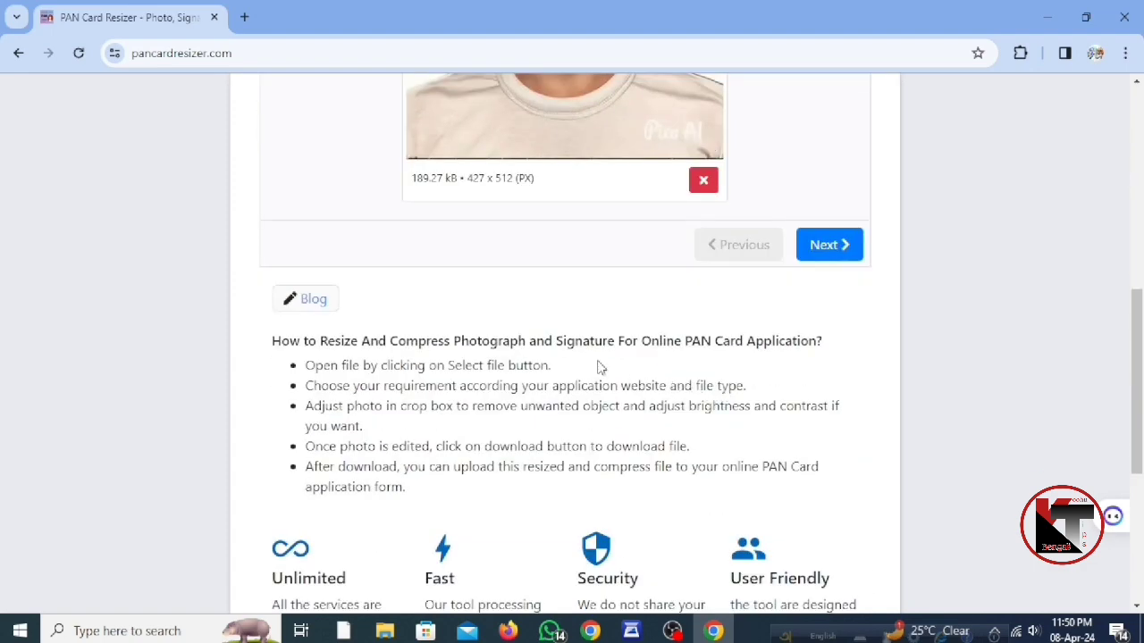
scroll(590, 353, "up", 2)
scroll(559, 342, "up", 2)
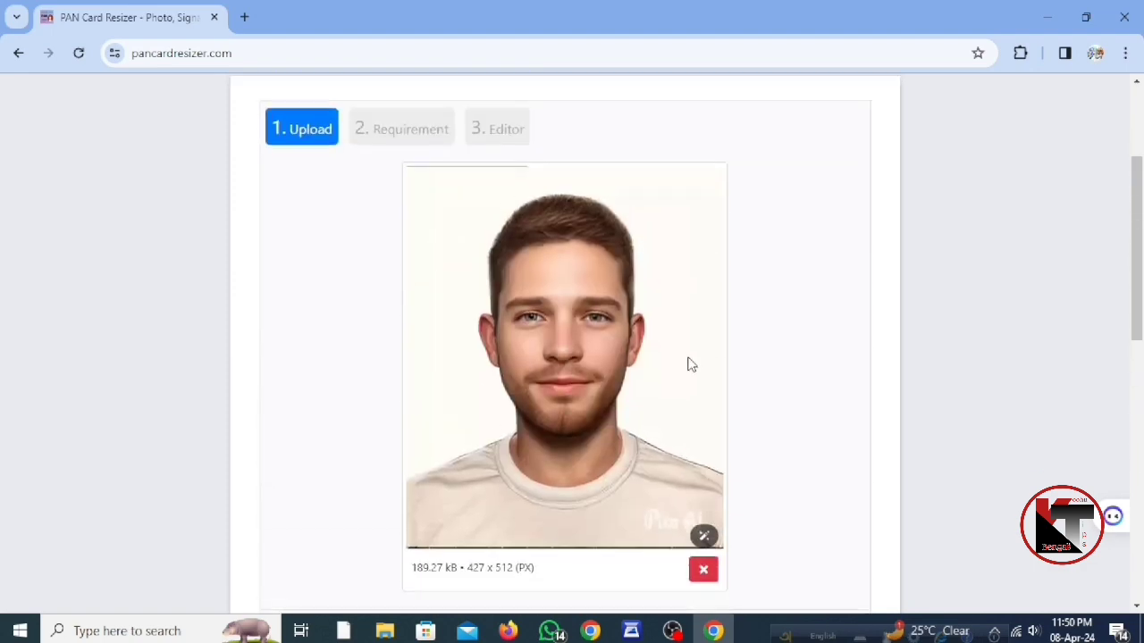
scroll(688, 363, "down", 2)
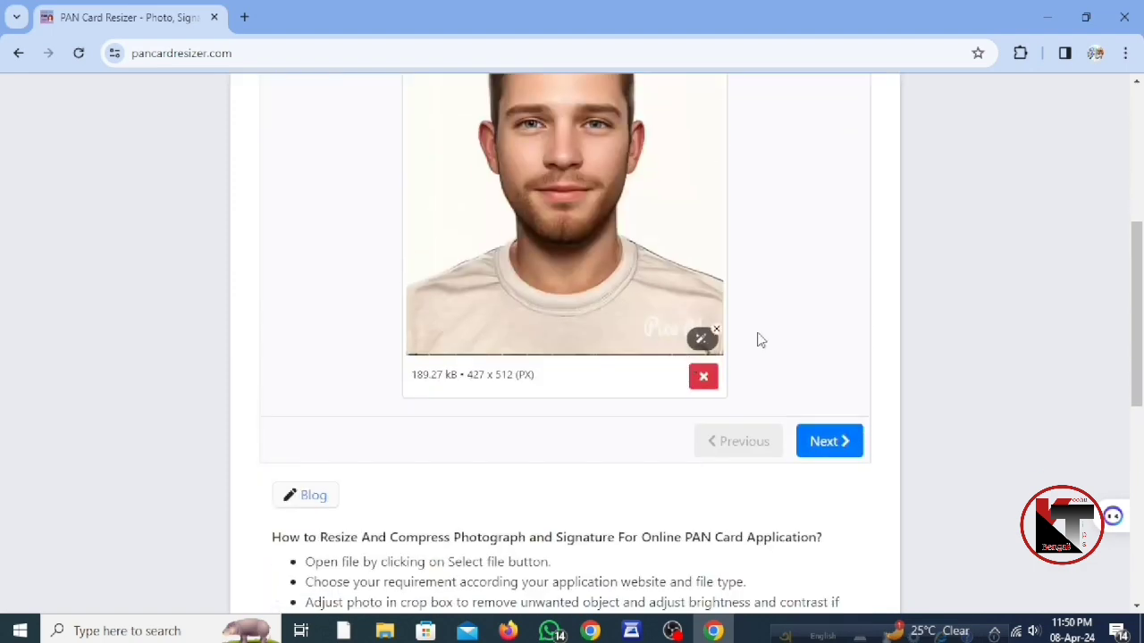
left_click(845, 445)
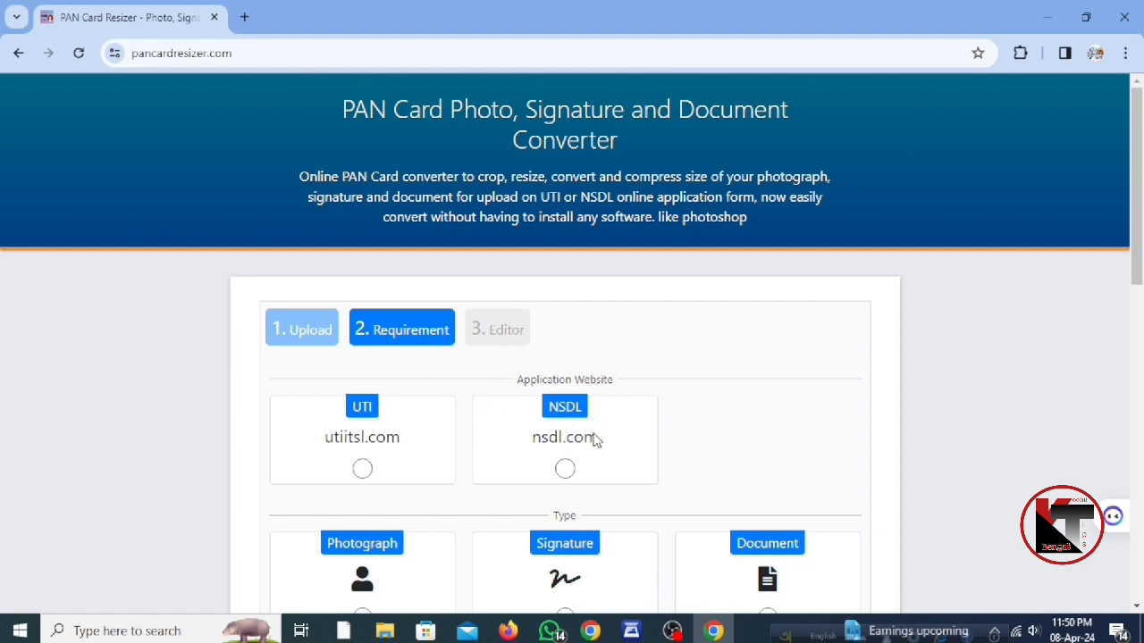
left_click(565, 469)
scroll(725, 365, "down", 2)
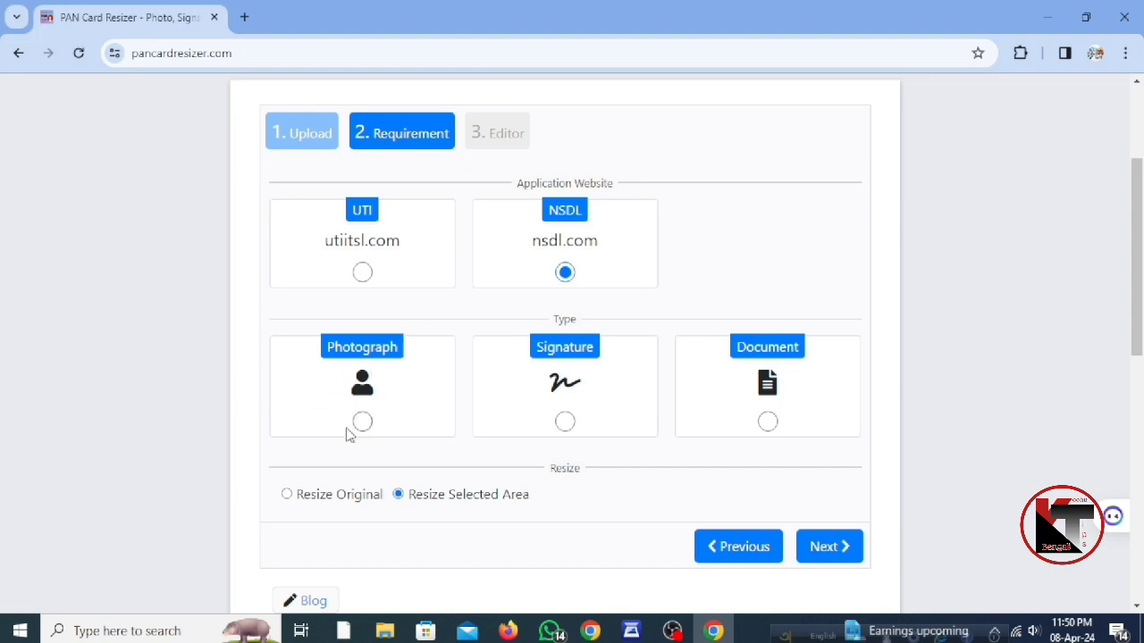
left_click(362, 423)
left_click(828, 548)
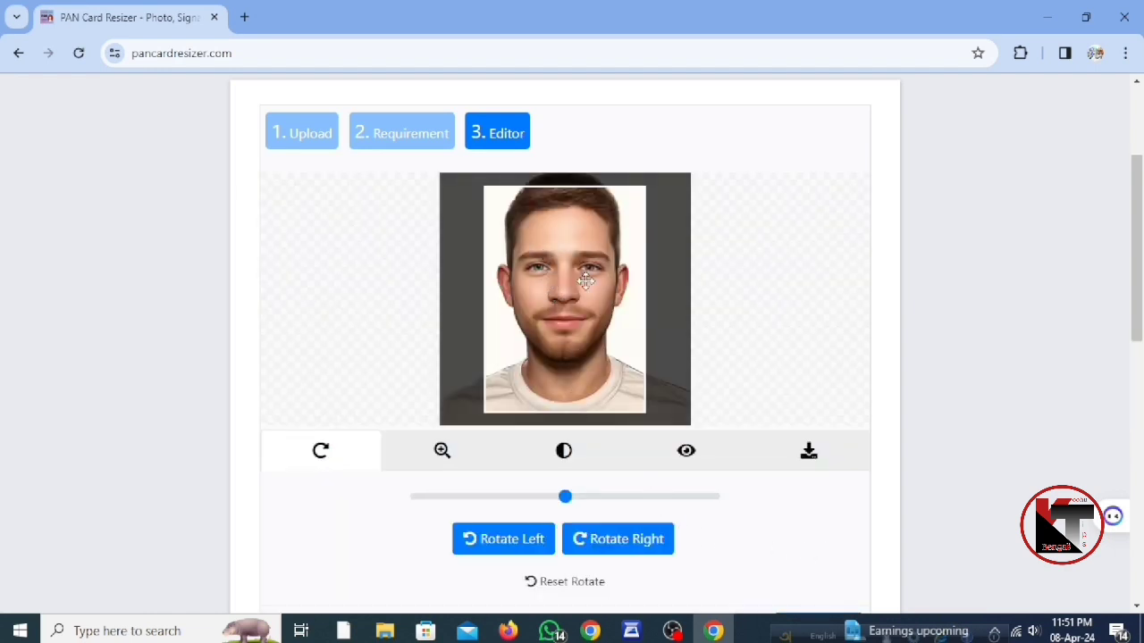
Step: Shrink the portrait within the crop frame and position it so the head and shoulders are centred
scroll(585, 280, "down", 2)
scroll(586, 280, "down", 2)
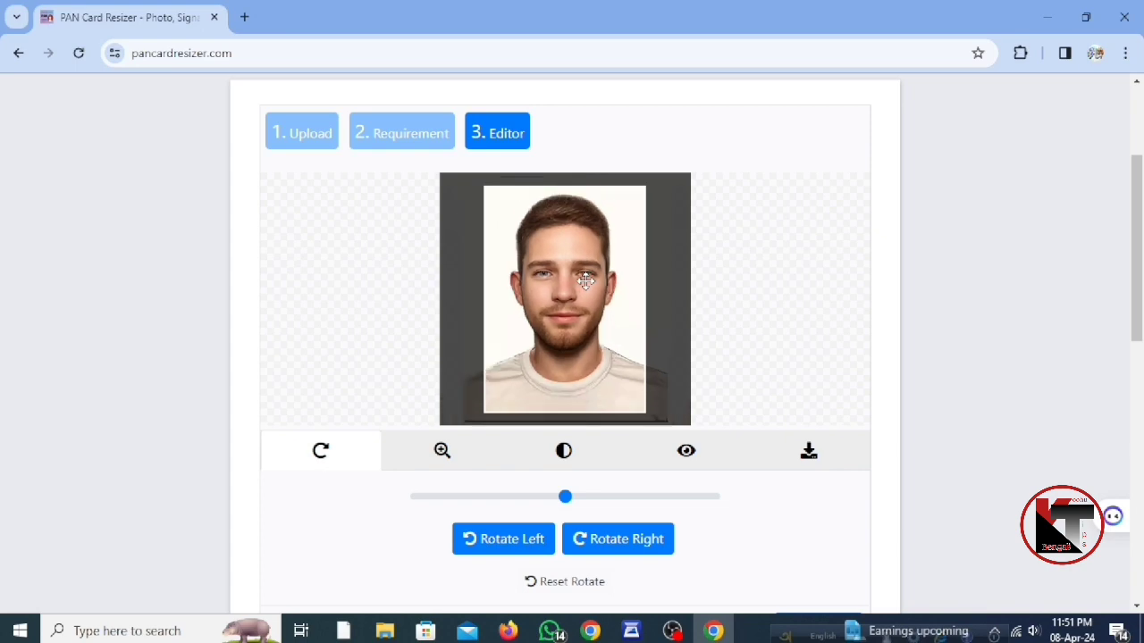
left_click_drag(585, 281, 580, 281)
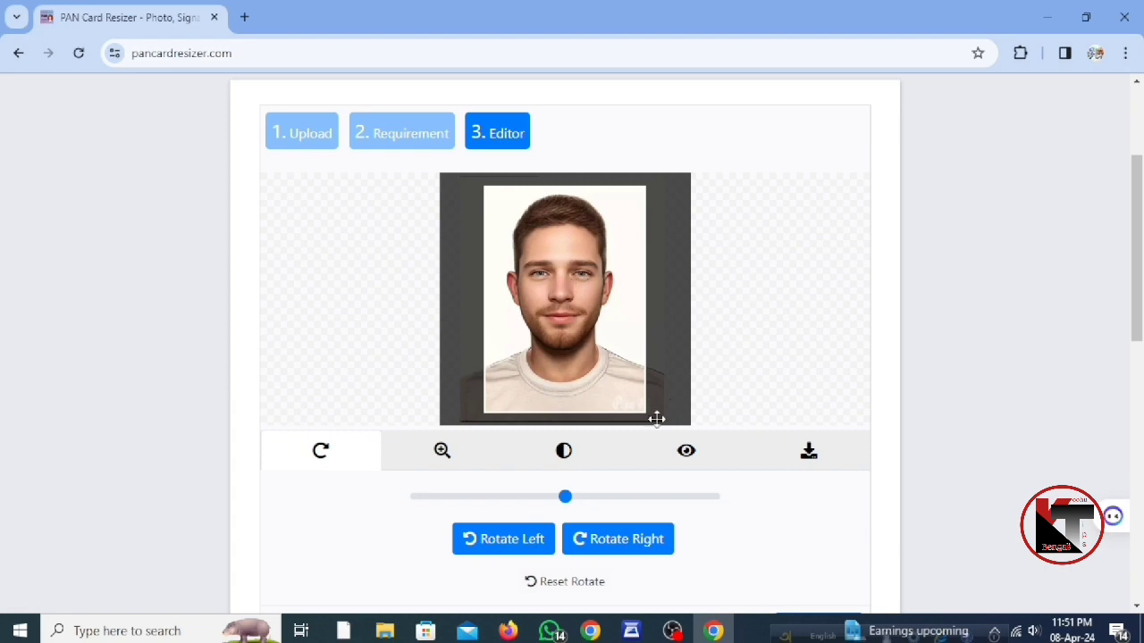
scroll(565, 312, "up", 3)
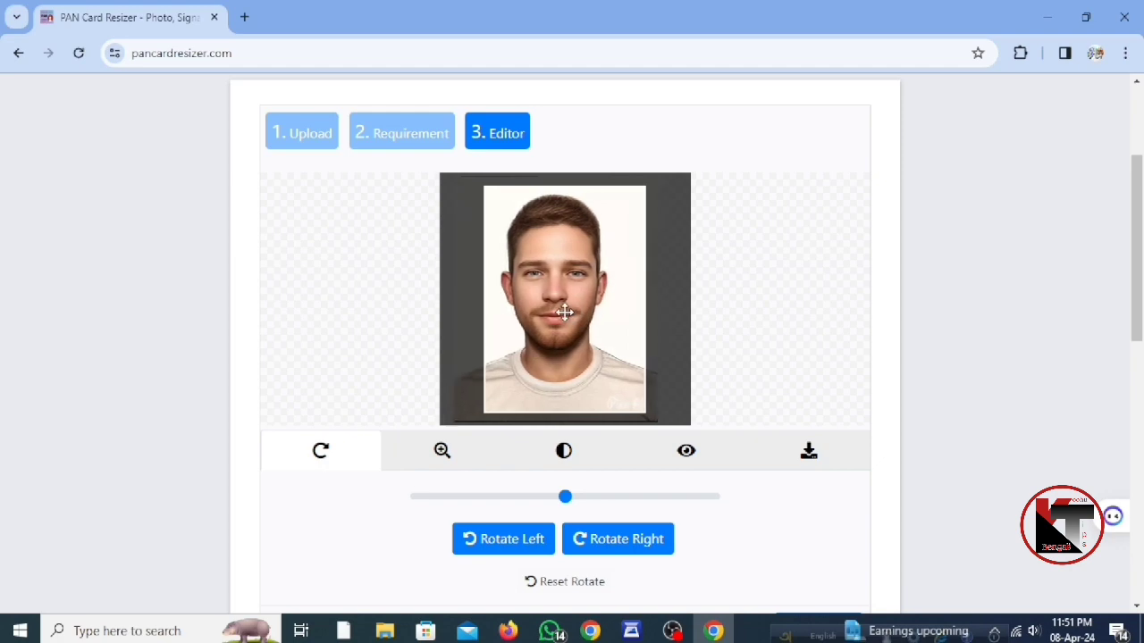
left_click_drag(565, 312, 569, 312)
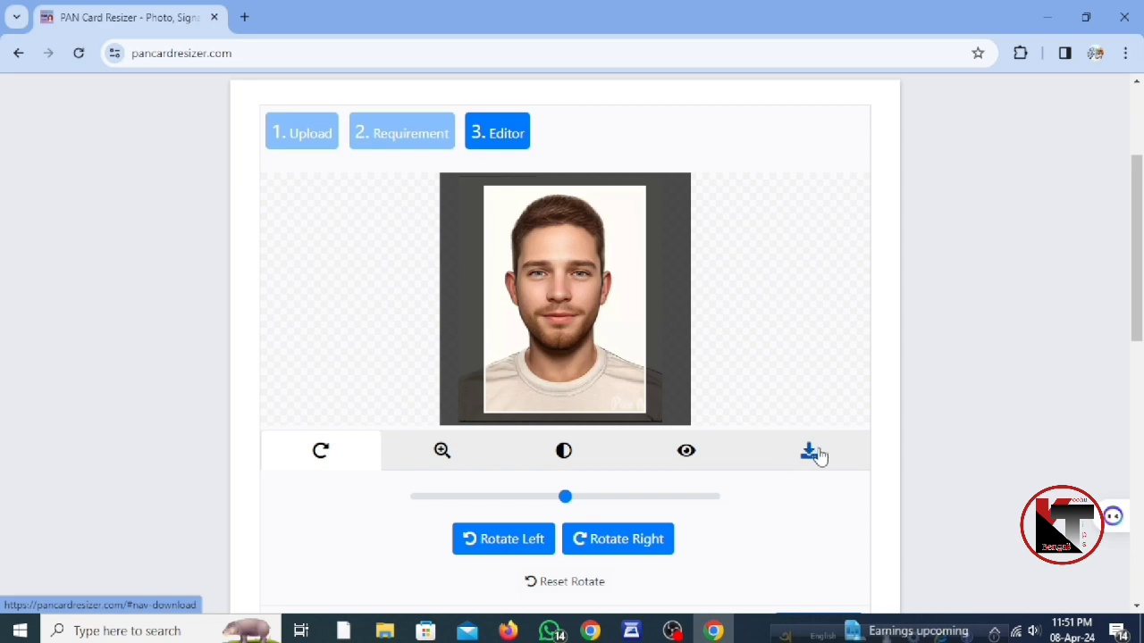
Step: Download the cropped portrait as a JPEG image into the Desktop folder
left_click(809, 454)
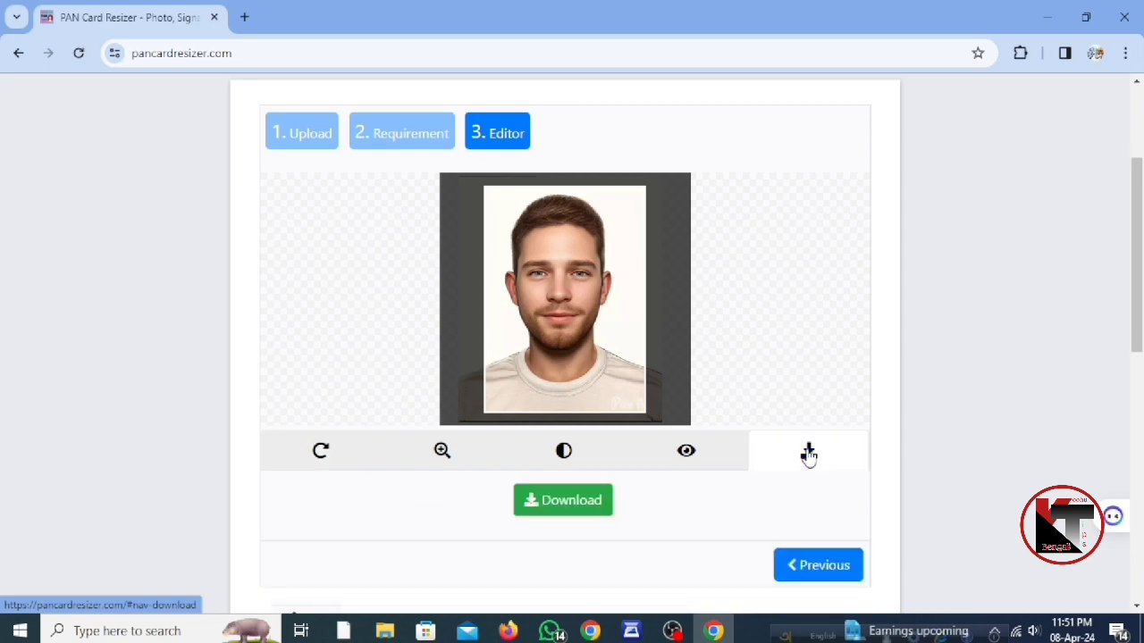
left_click(572, 500)
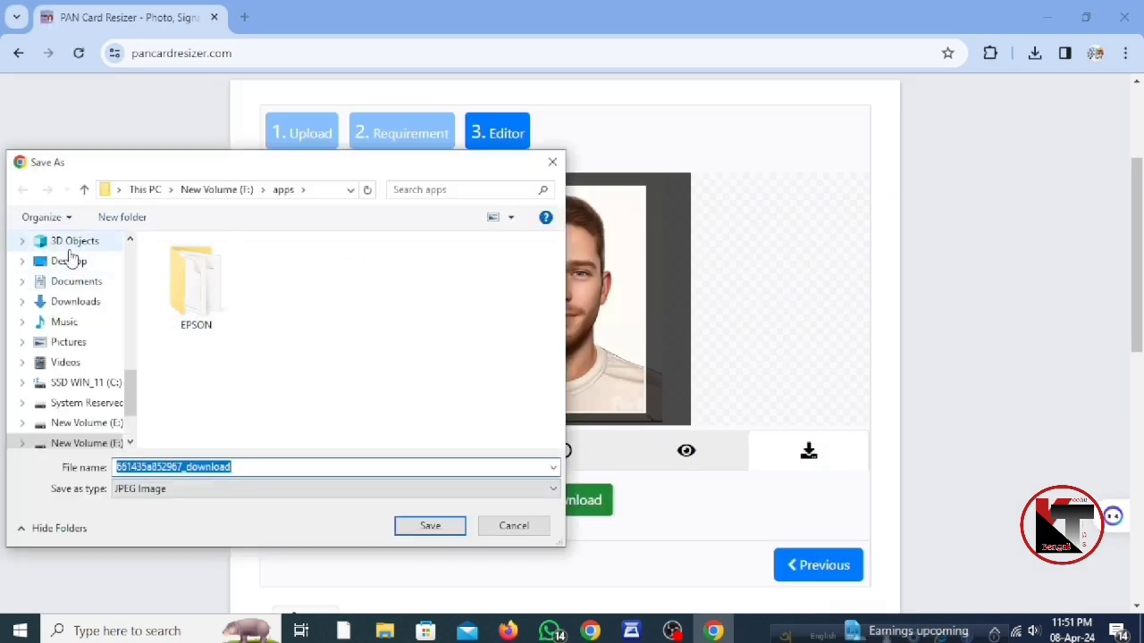
left_click(69, 260)
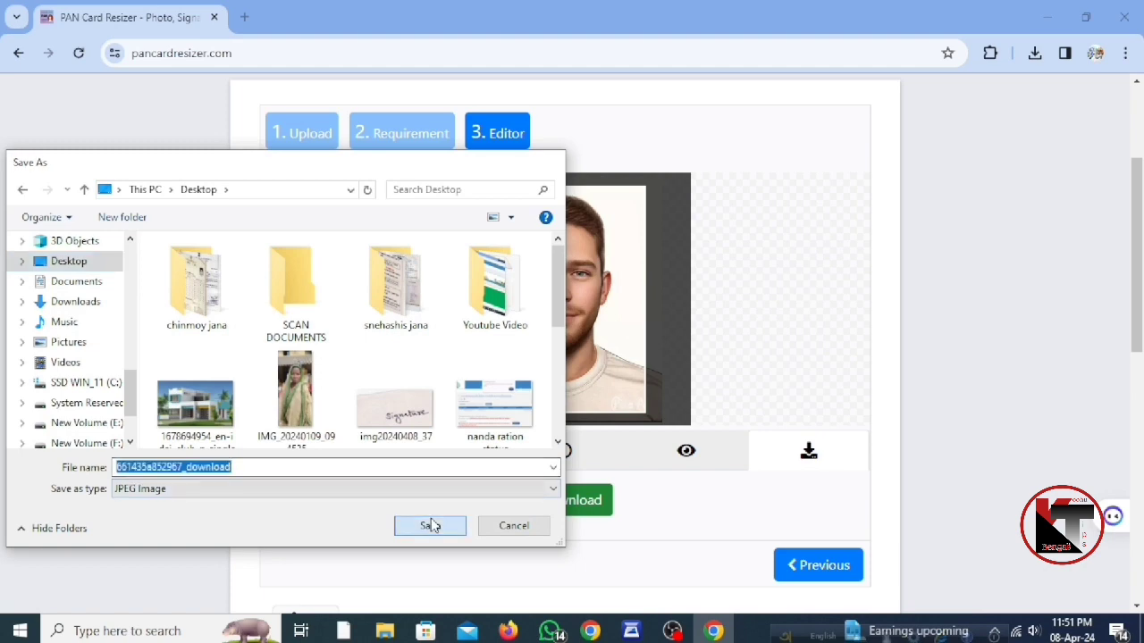
left_click(430, 526)
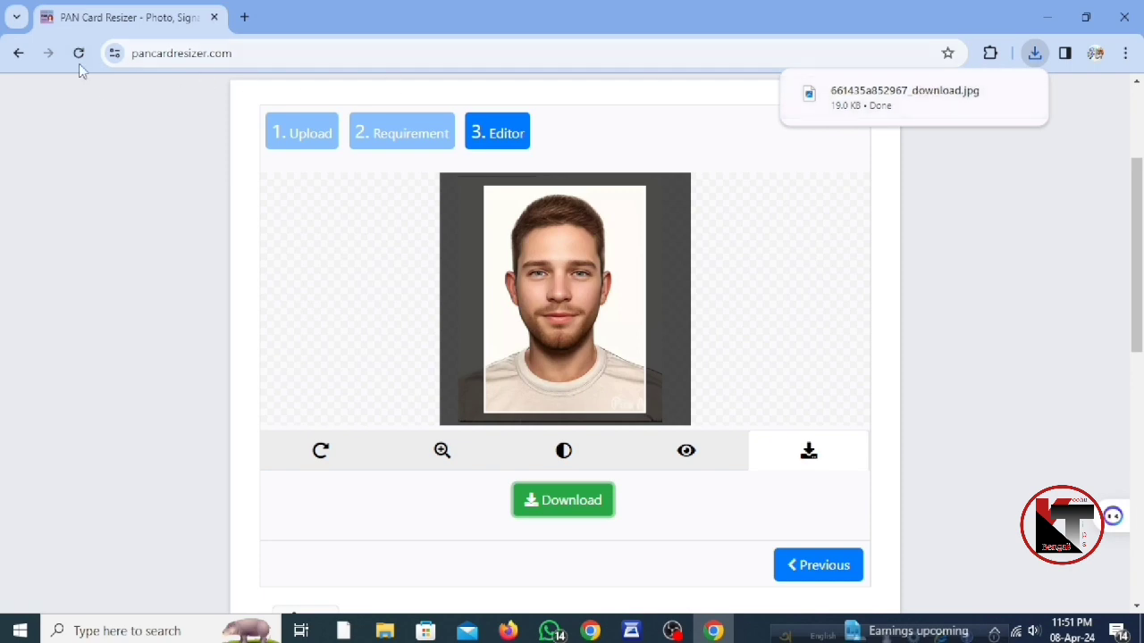
Step: Return to the Upload stage and remove the portrait
scroll(738, 460, "down", 3)
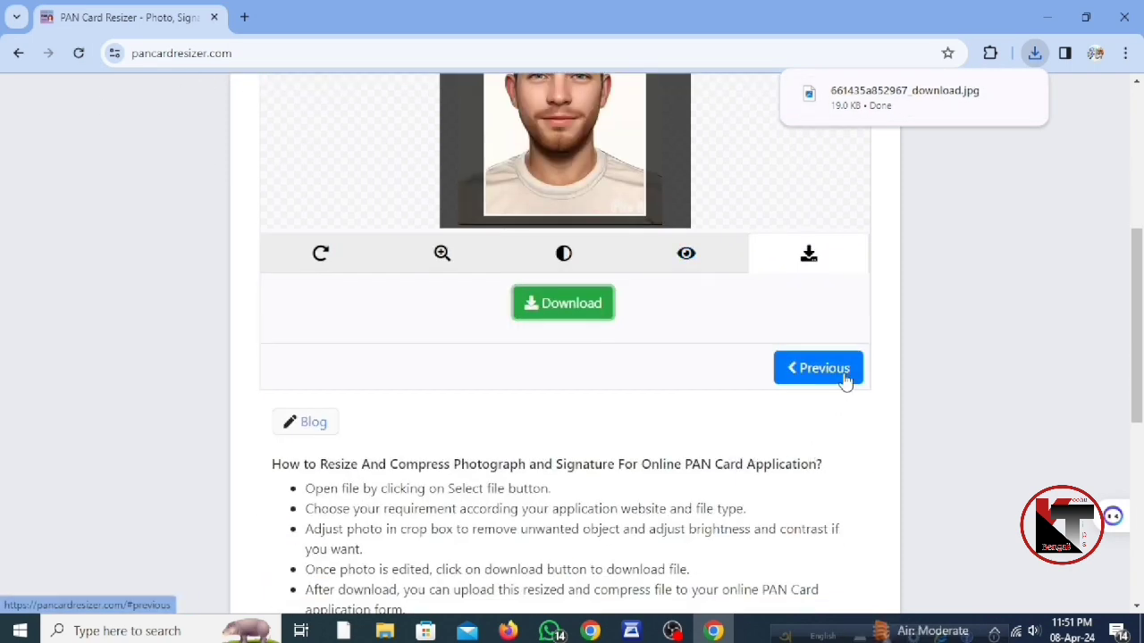
left_click(843, 376)
scroll(671, 294, "down", 3)
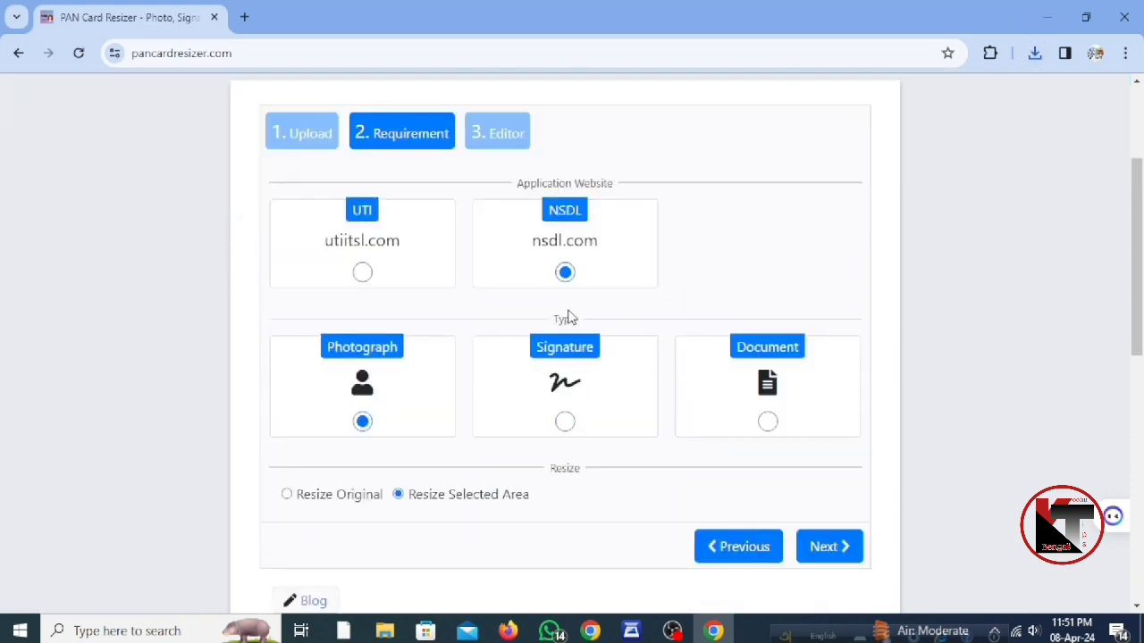
left_click(732, 551)
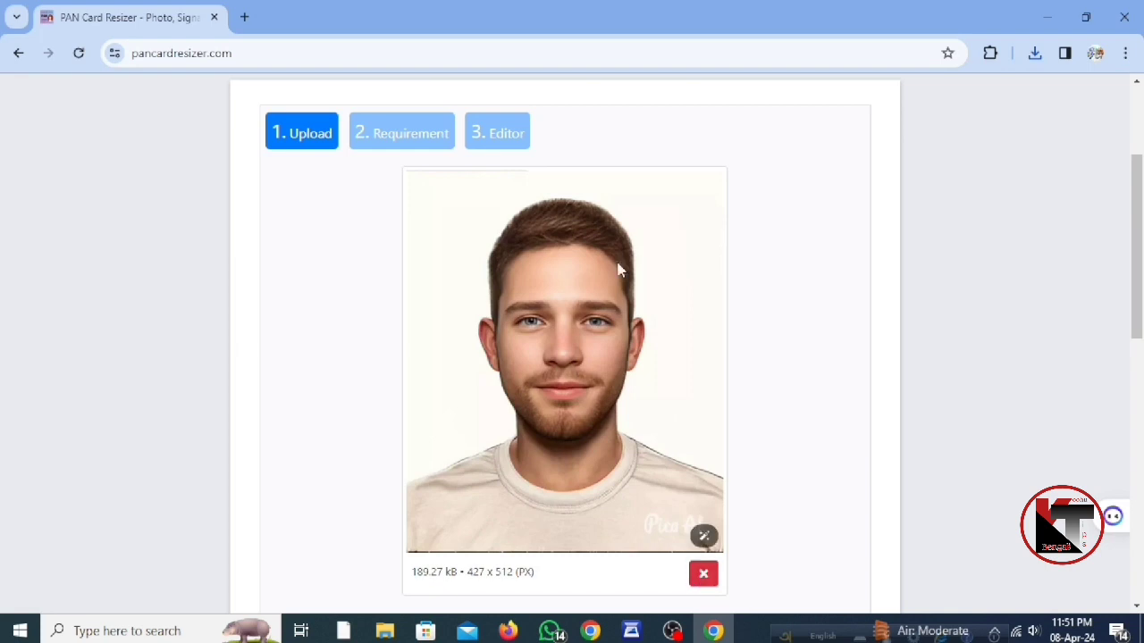
left_click(704, 574)
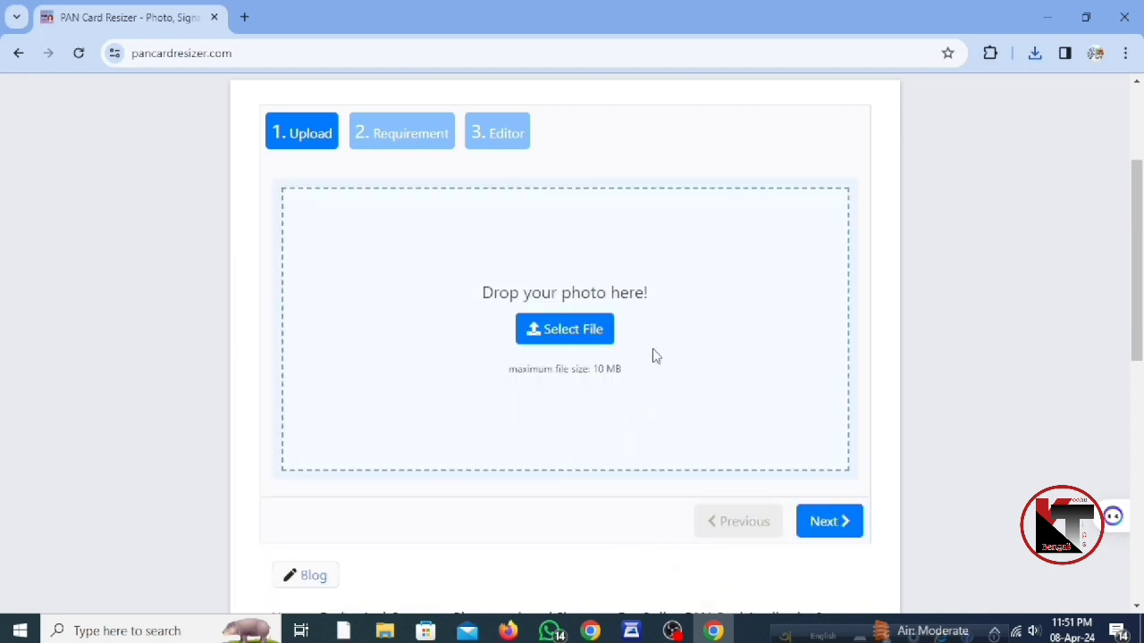
Step: Upload the image file named signature from the Desktop folder
left_click(587, 339)
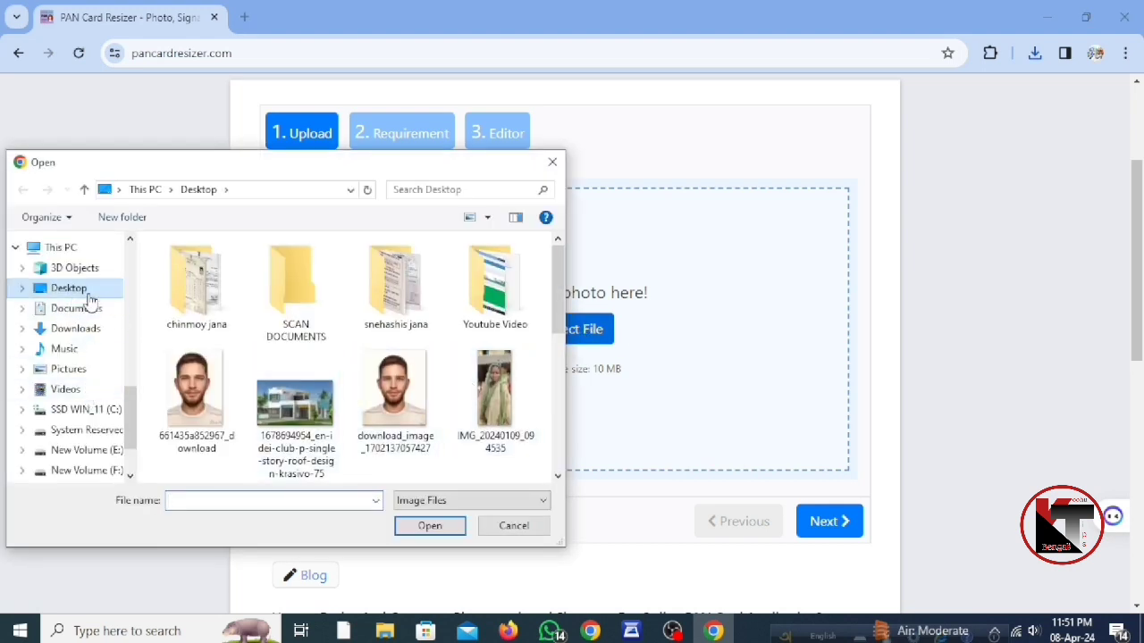
scroll(421, 388, "down", 5)
left_click(482, 299)
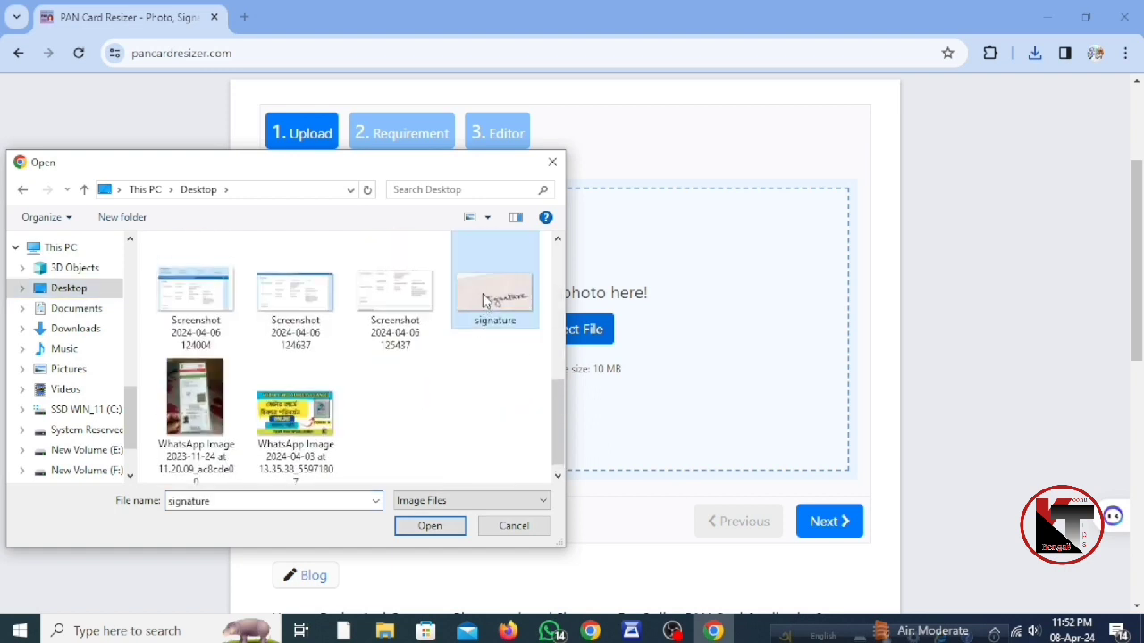
left_click(433, 527)
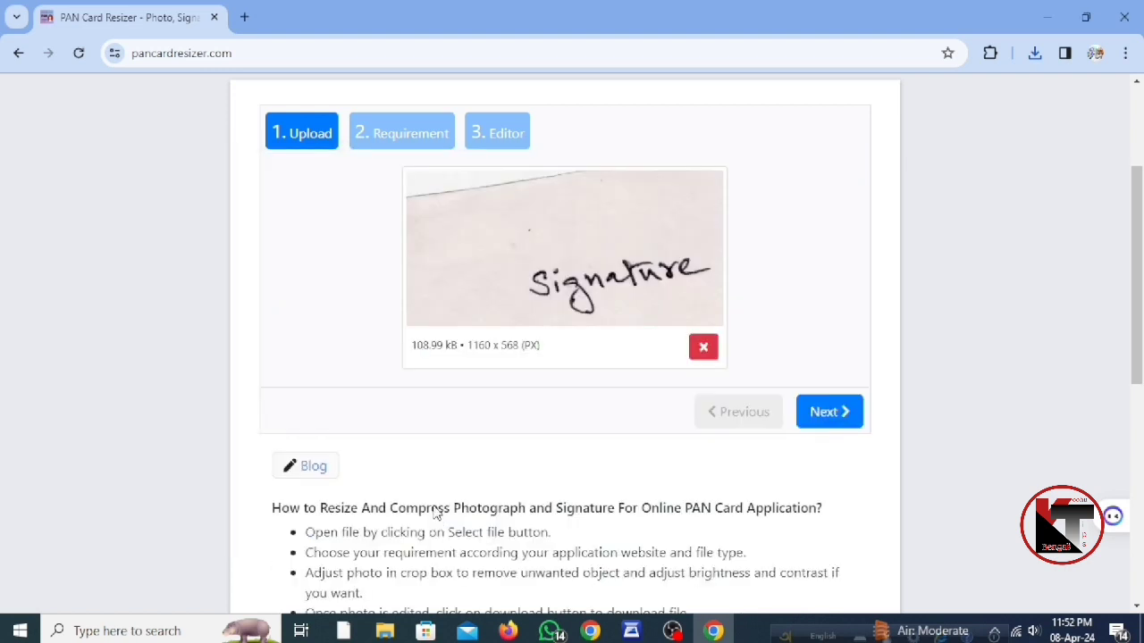
Step: Set the requirement type to Signature for the NSDL website and continue to the editor
left_click(839, 413)
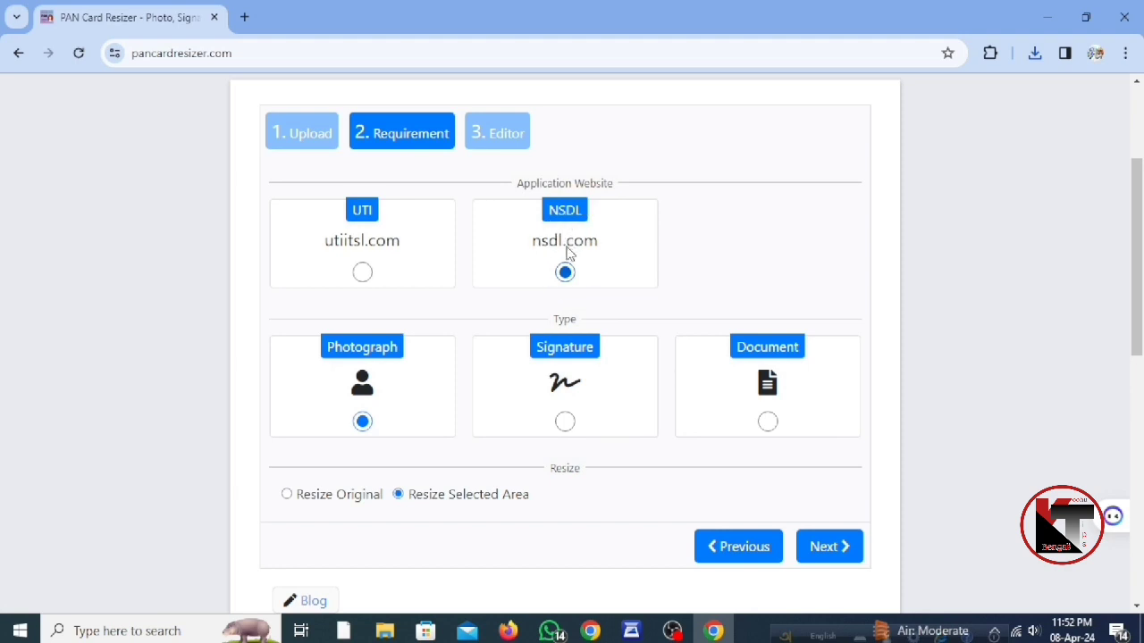
left_click(565, 423)
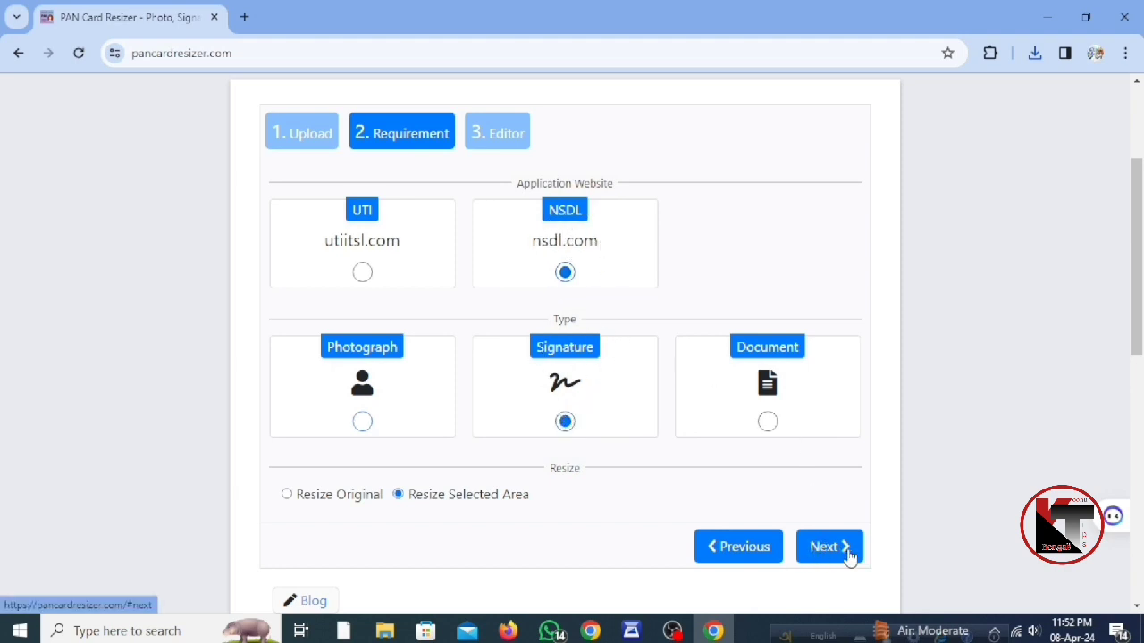
left_click(821, 551)
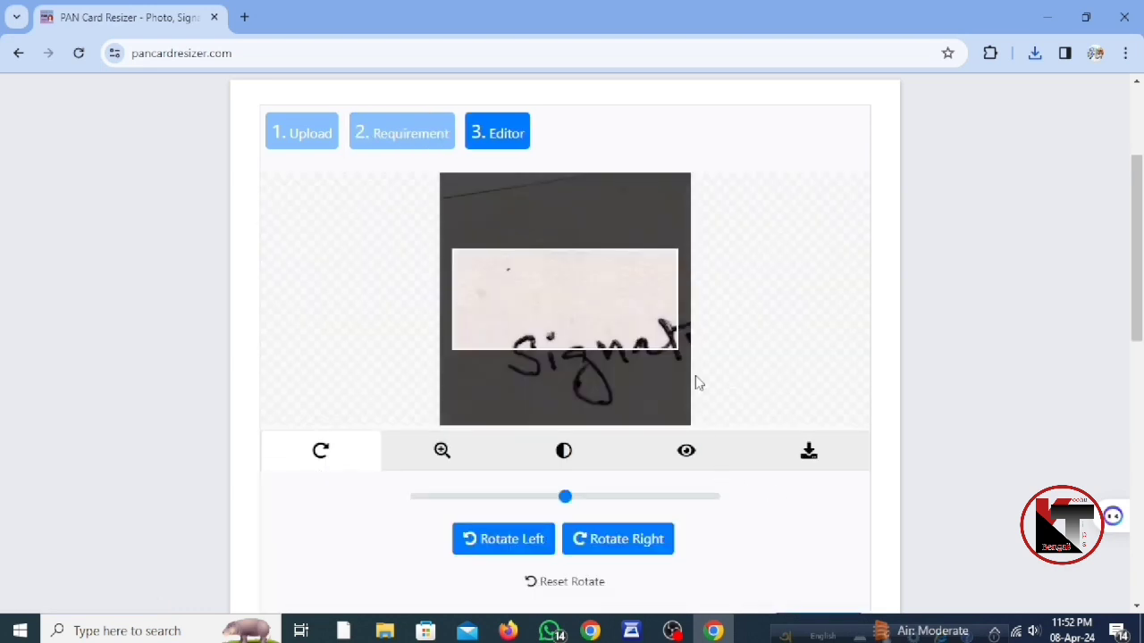
Step: Shrink and reposition the signature image so the handwriting fits inside the crop frame
left_click_drag(607, 319, 555, 282)
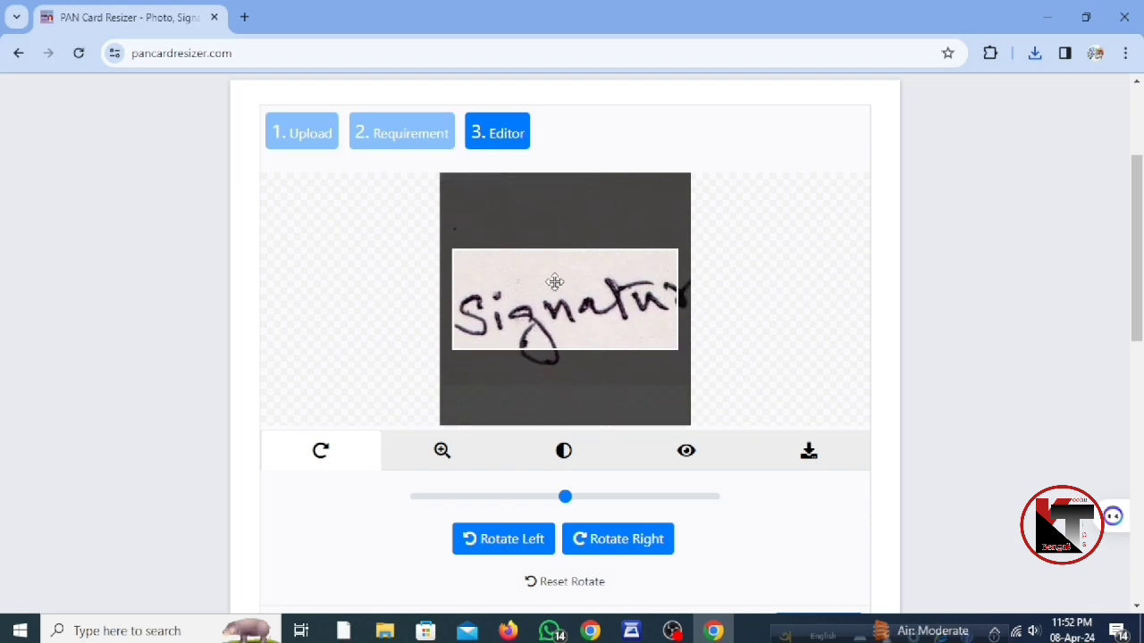
scroll(555, 282, "down", 4)
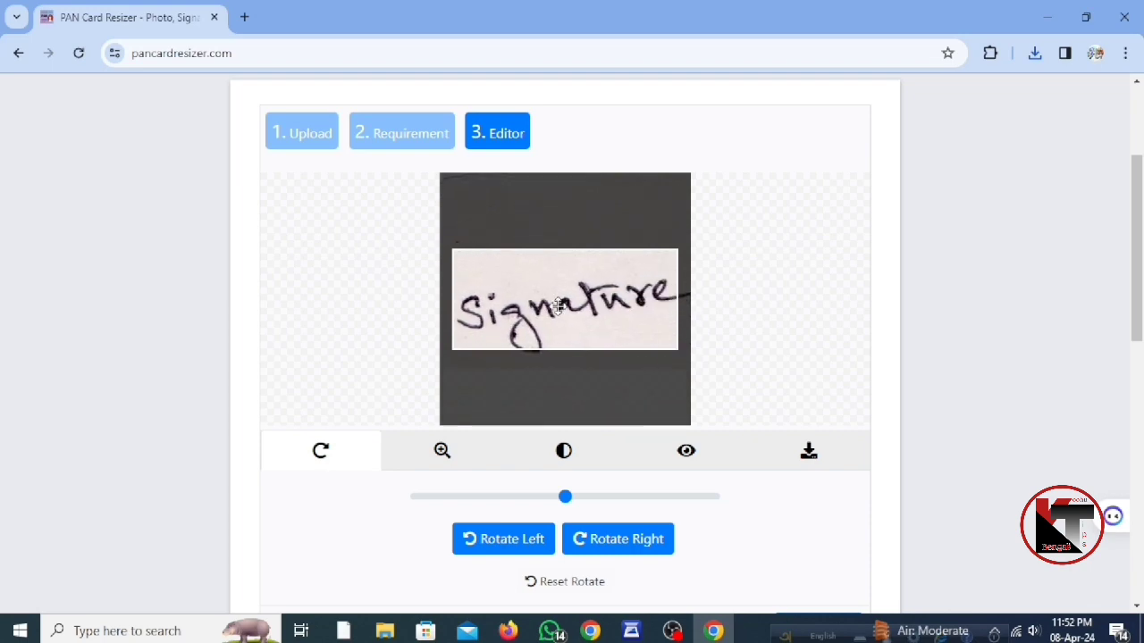
left_click_drag(557, 306, 555, 305)
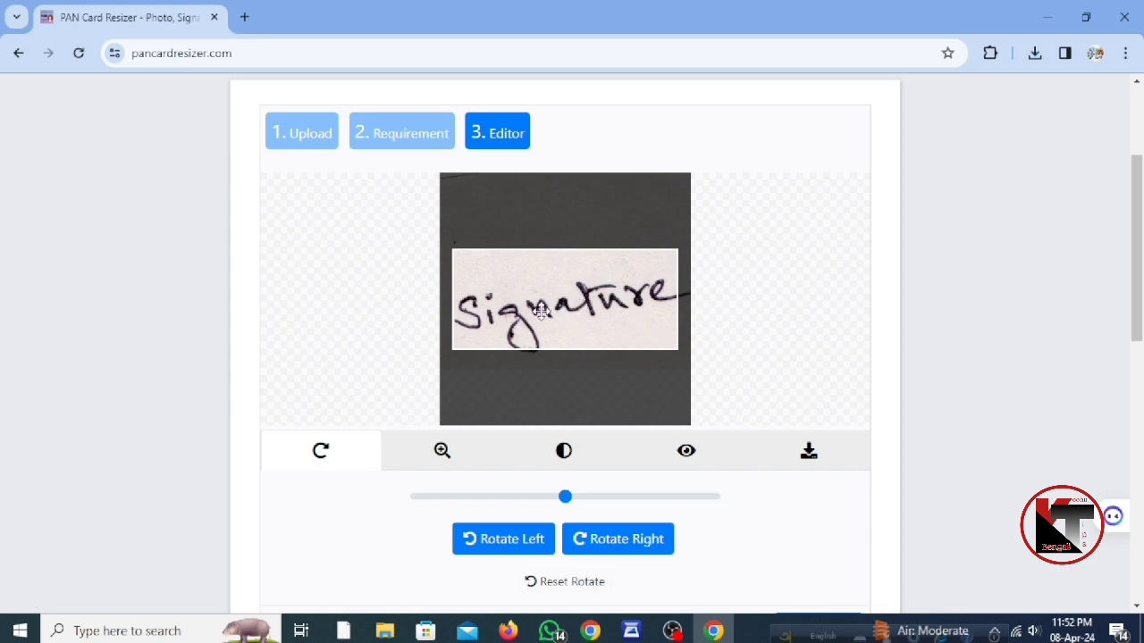
left_click_drag(541, 310, 541, 301)
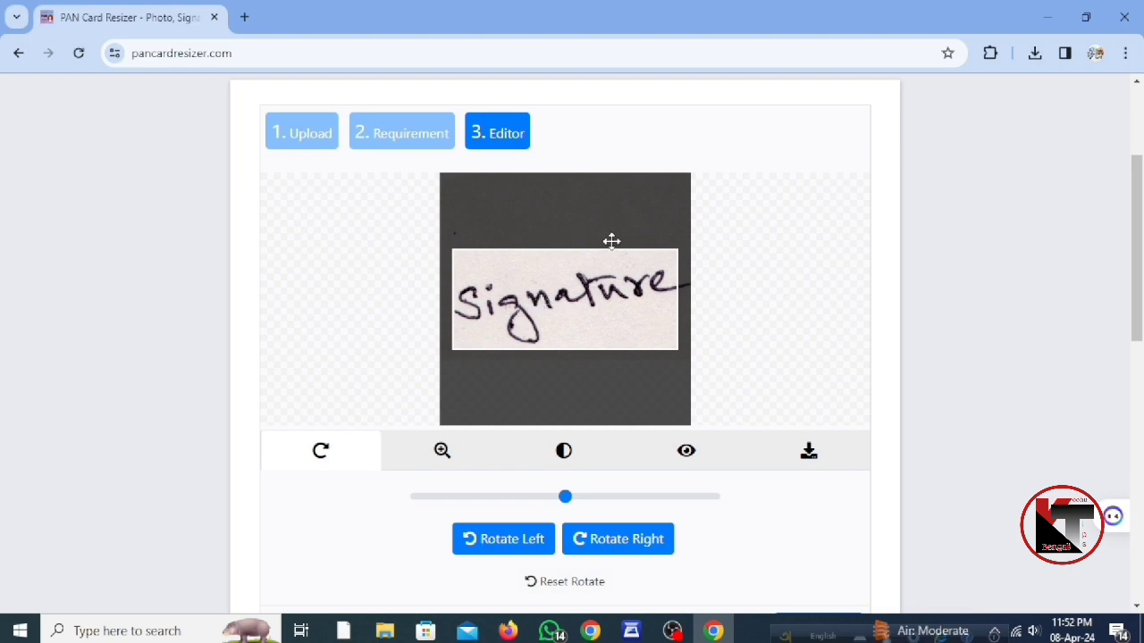
Step: Download the cropped signature and save it to the Desktop as a JPEG image under the suggested file name
left_click(808, 454)
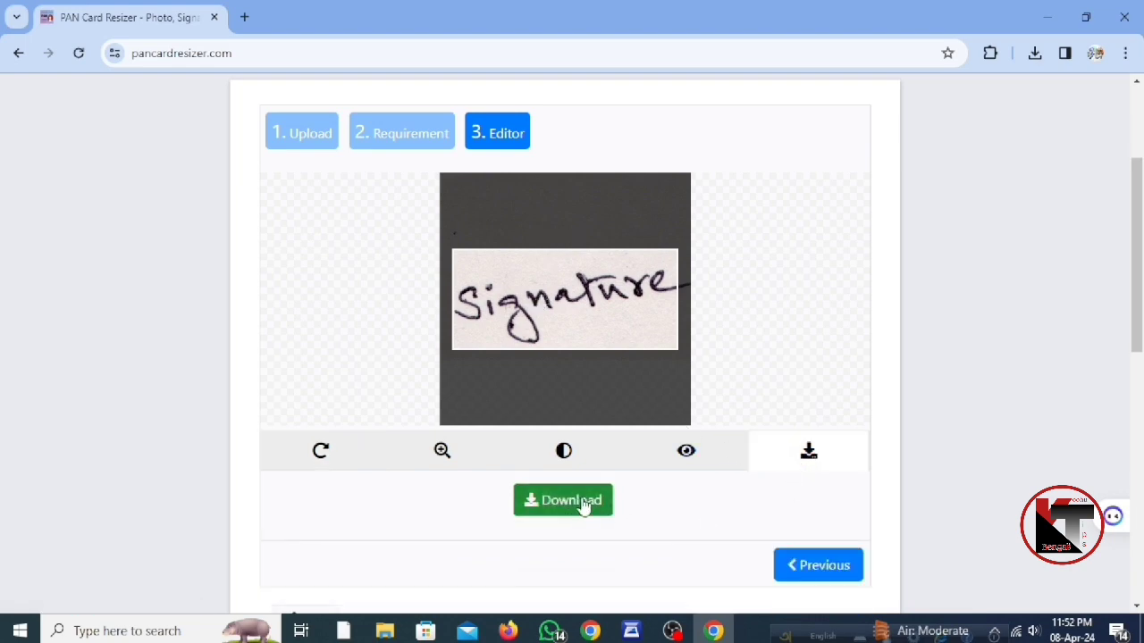
left_click(583, 506)
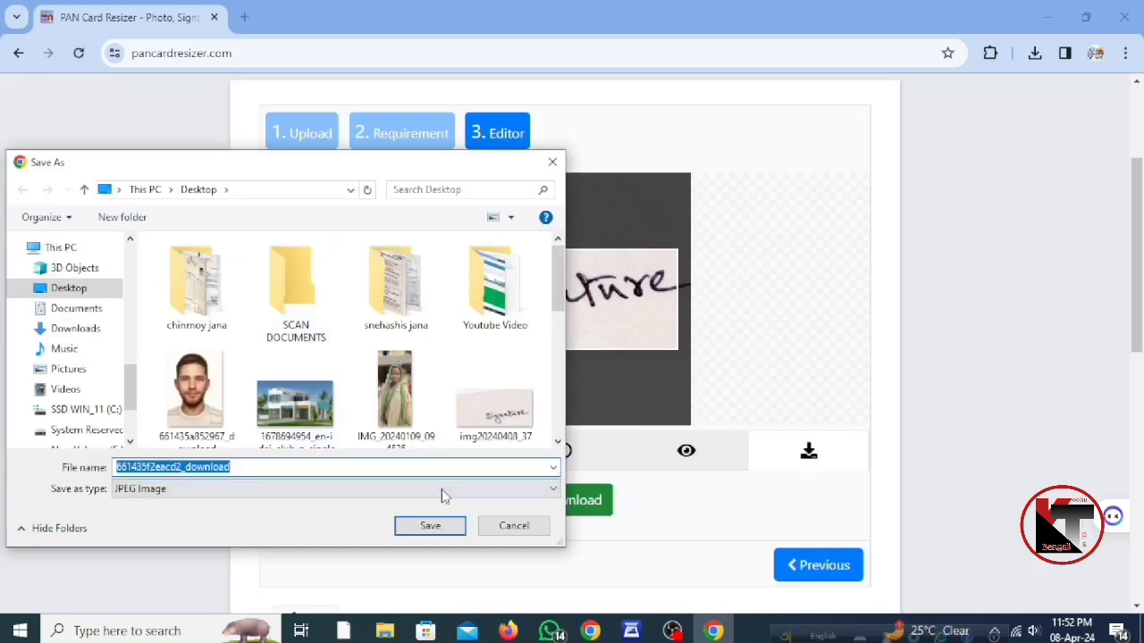
left_click(434, 527)
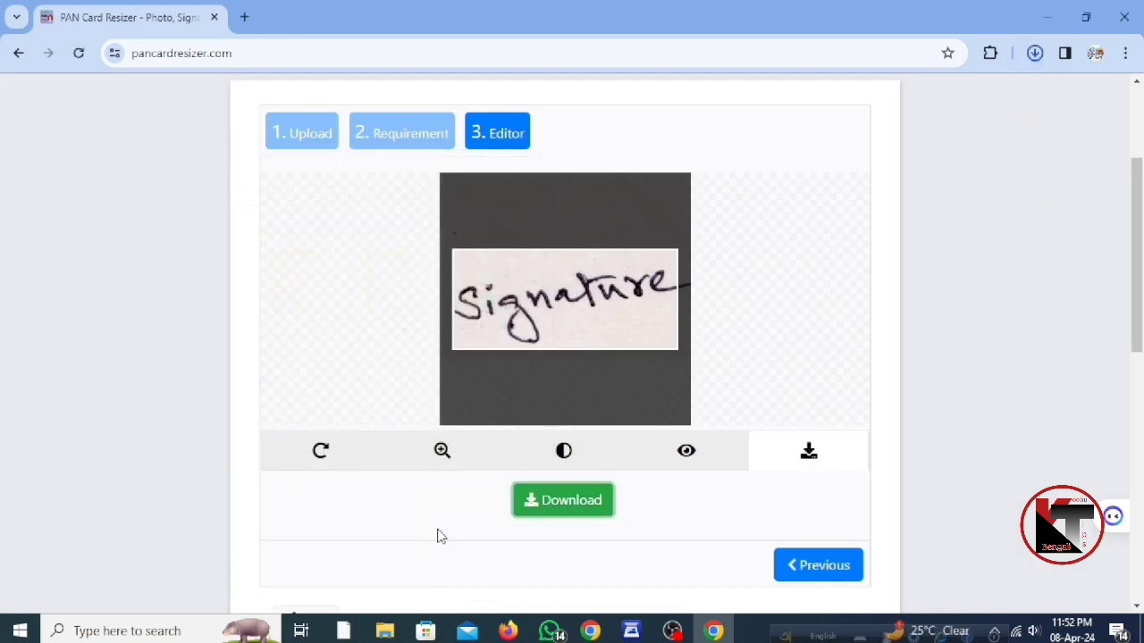
Step: Go back to the Requirement stage, change the type to Document and continue to the editor to view its options
left_click(809, 566)
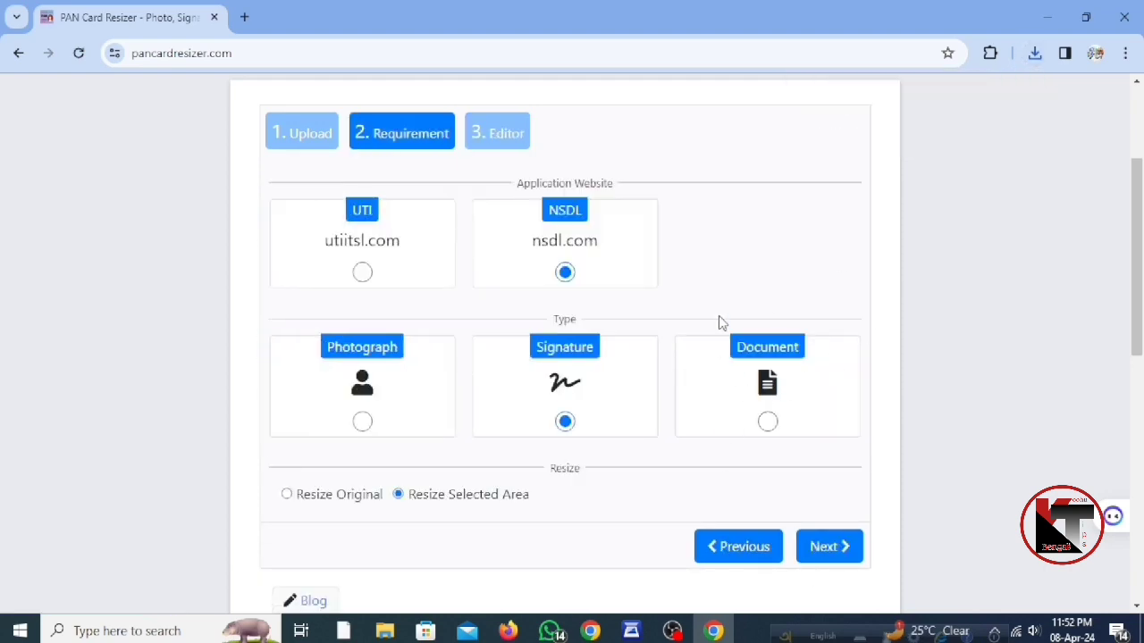
left_click(766, 424)
left_click(816, 553)
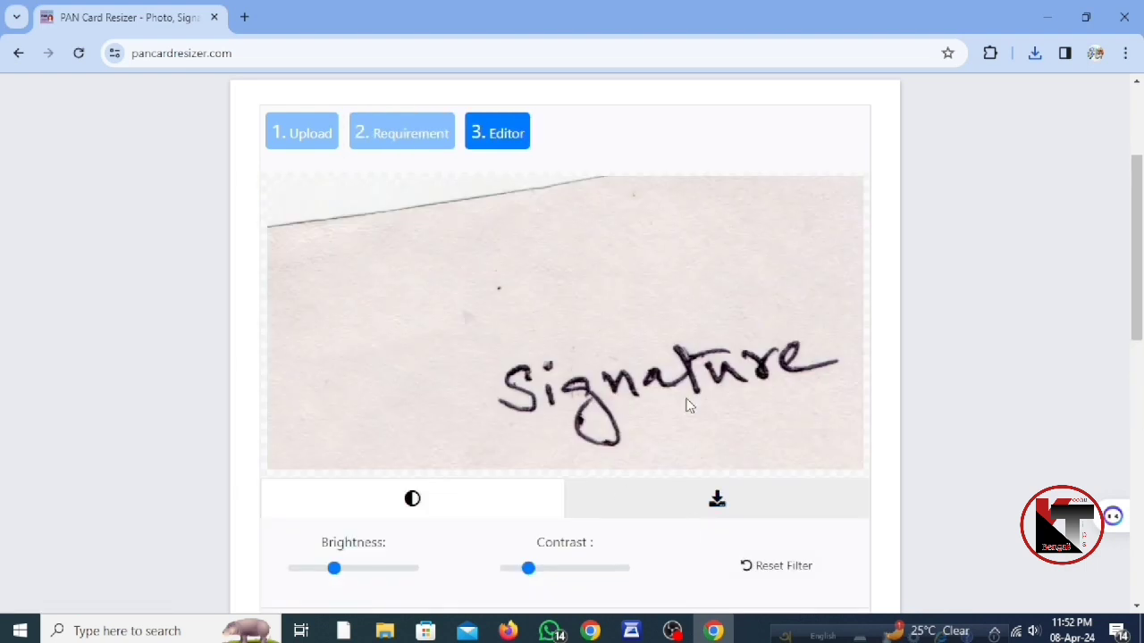
scroll(677, 422, "down", 4)
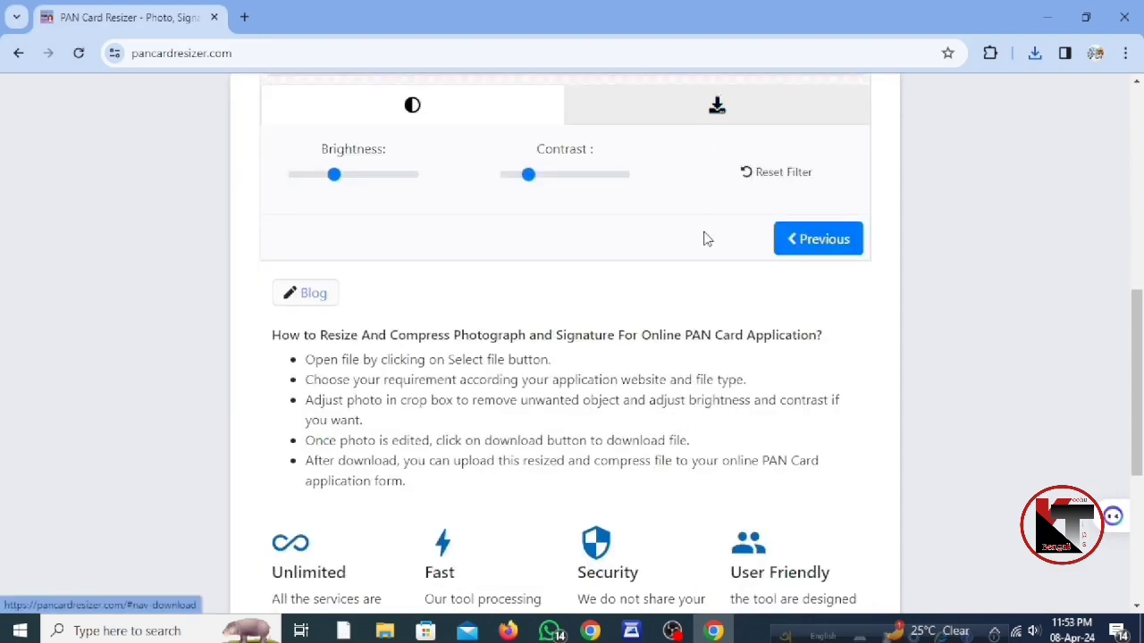
scroll(704, 238, "up", 4)
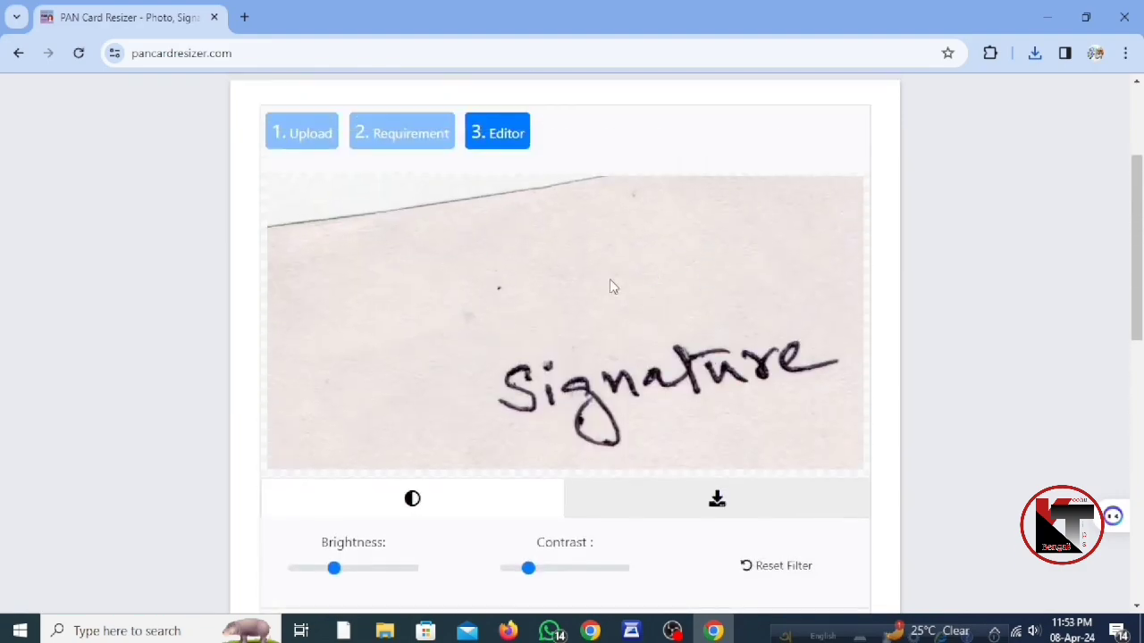
Step: Return from the editor to the Requirement stage and highlight the site's web address, pancardresizer.com
scroll(541, 329, "down", 4)
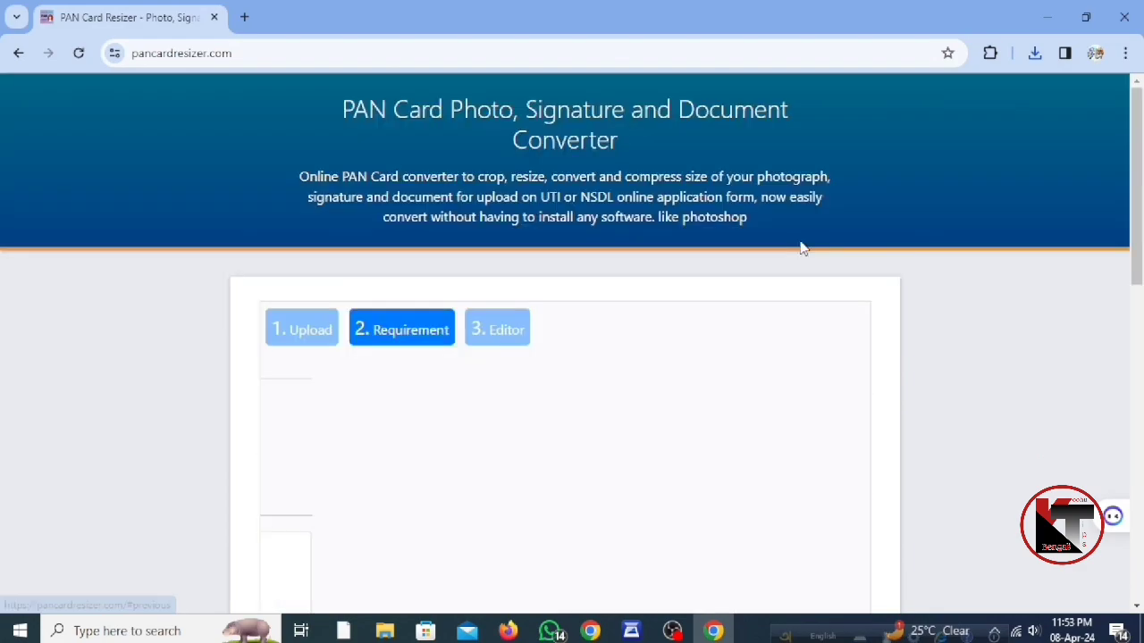
left_click(799, 243)
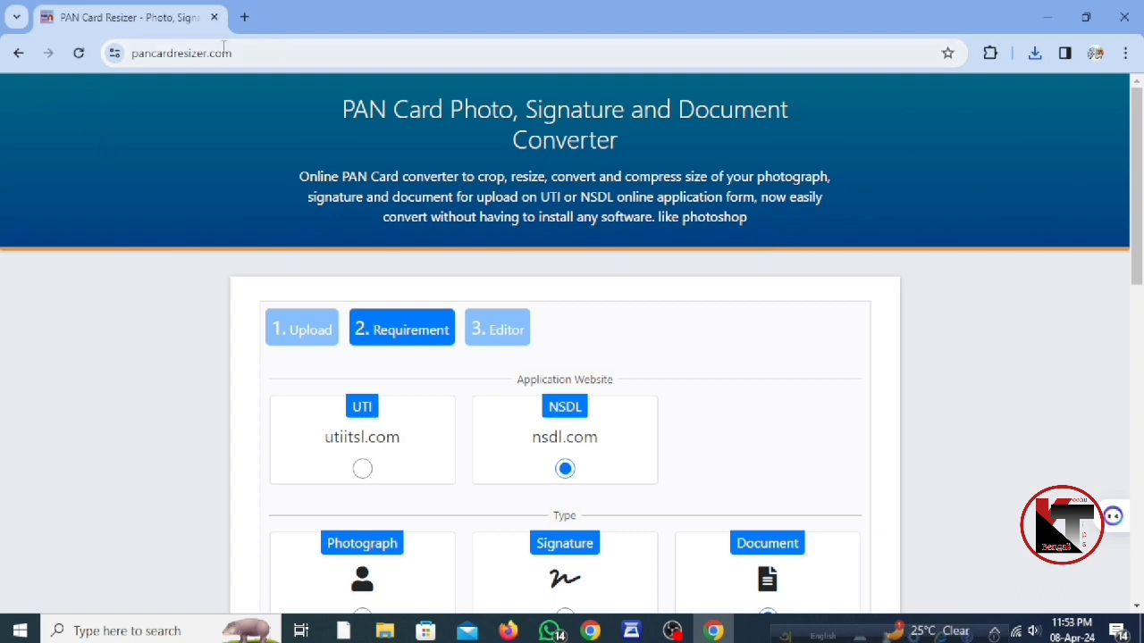
left_click_drag(236, 50, 130, 51)
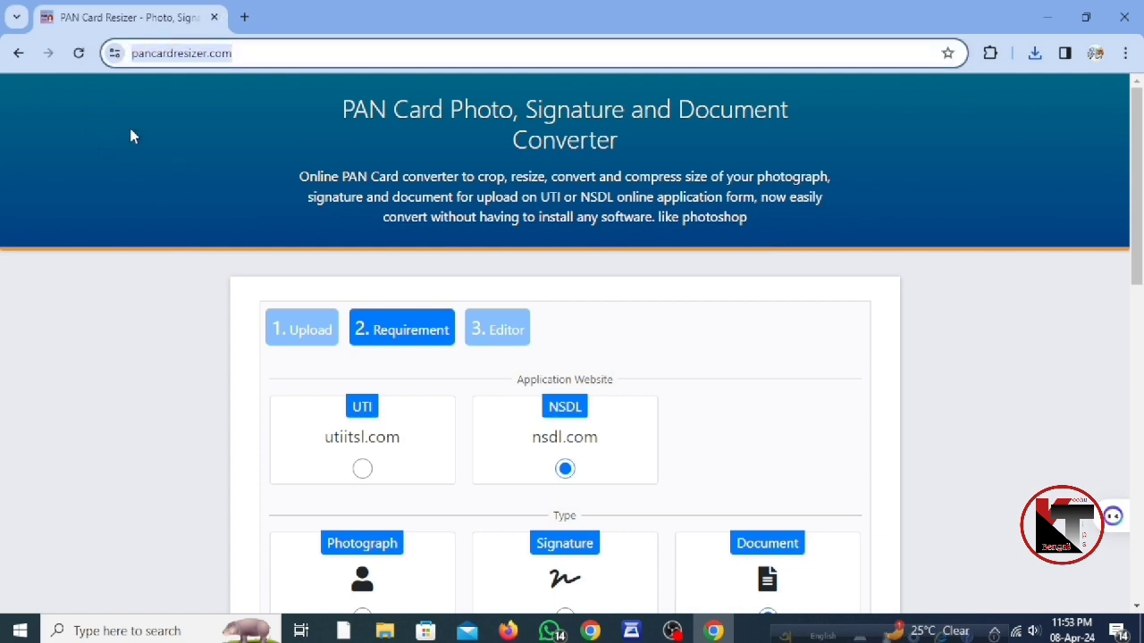